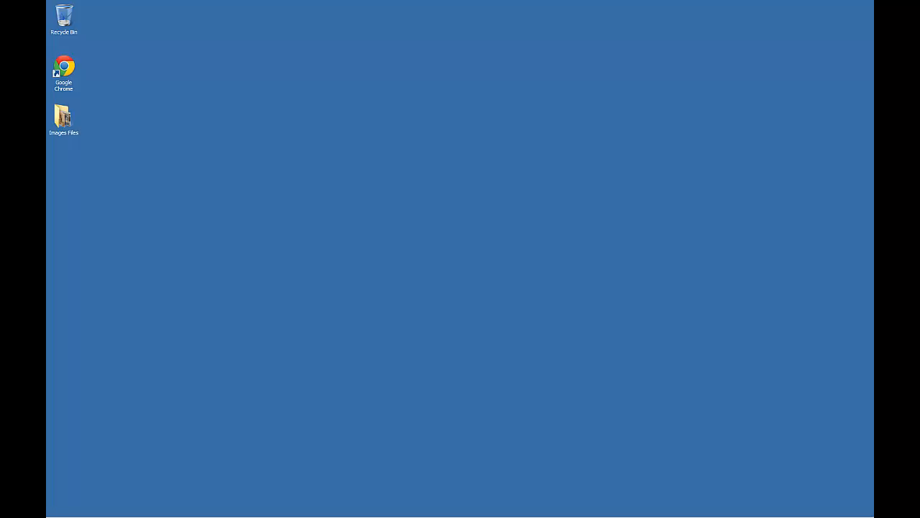
double_click(65, 69)
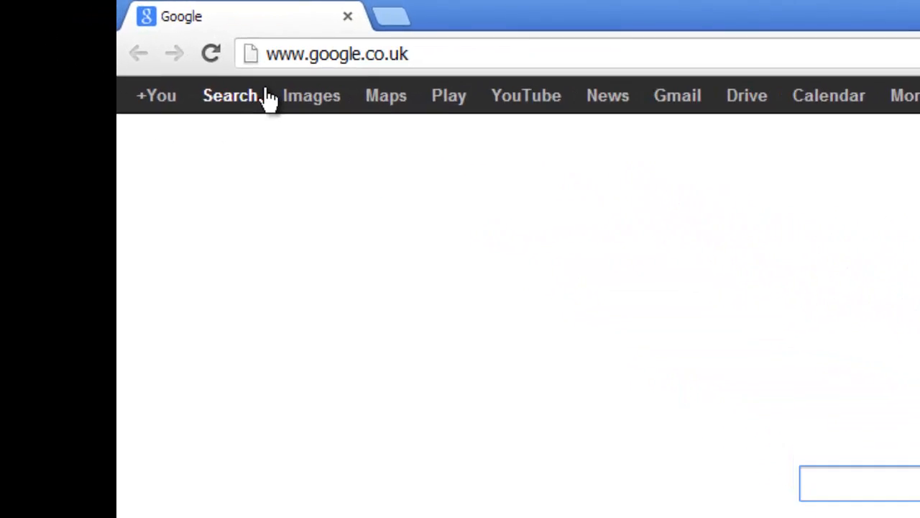
left_click(317, 53)
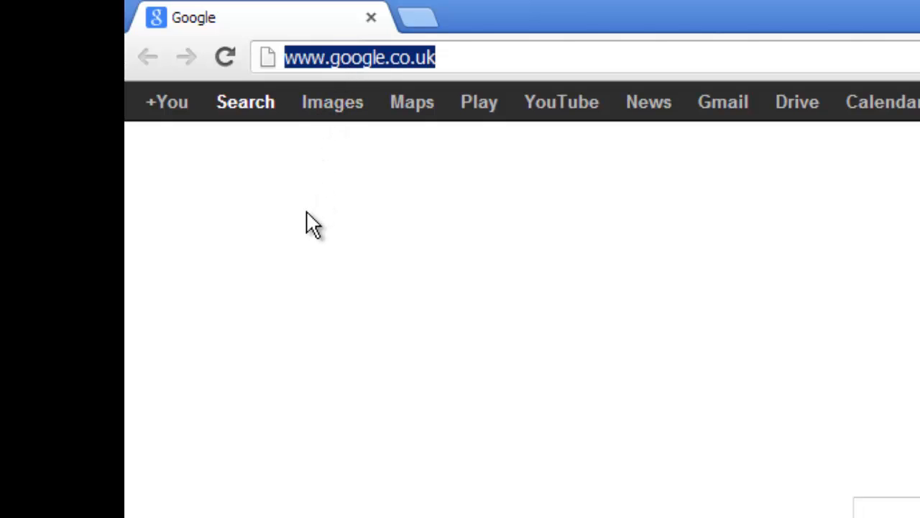
type("www.p")
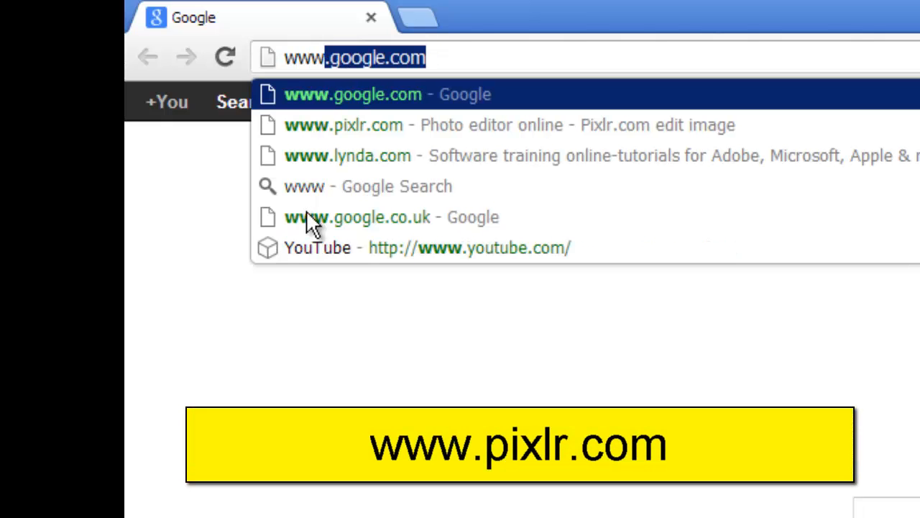
type("ixlr.co")
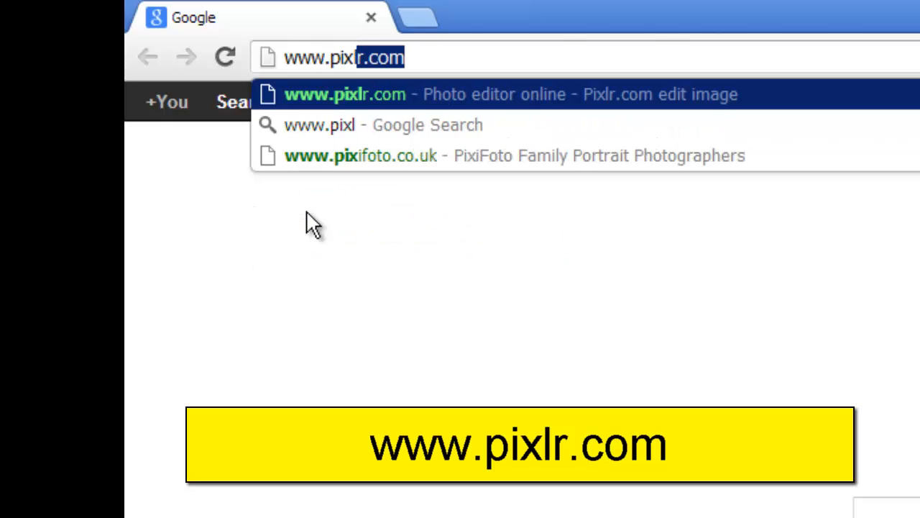
type("m")
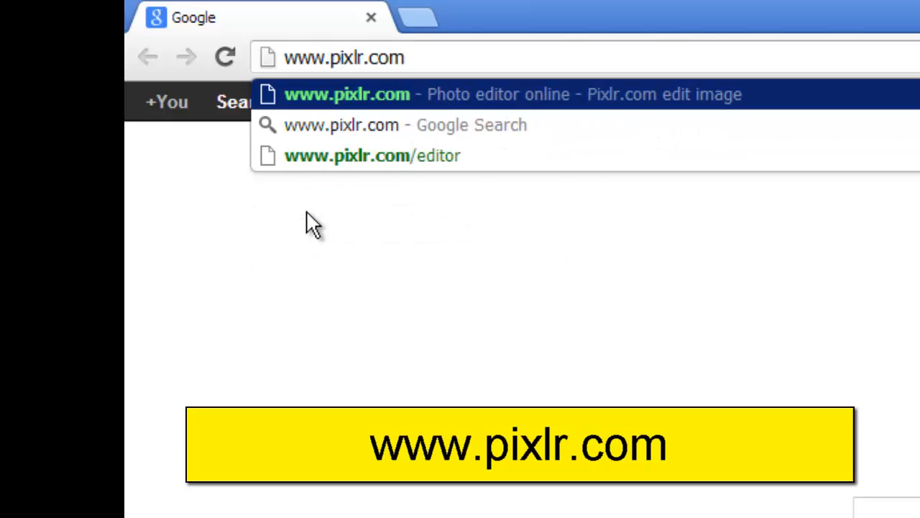
key("Return")
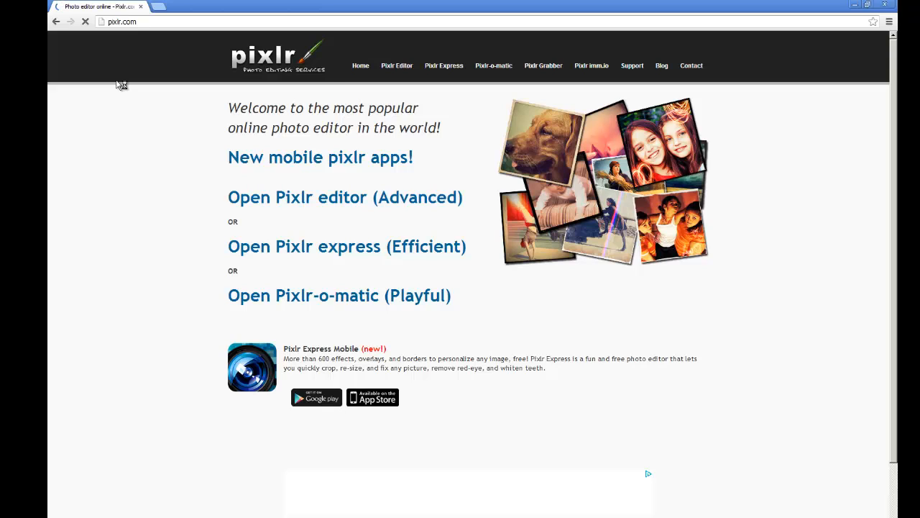
left_click(246, 198)
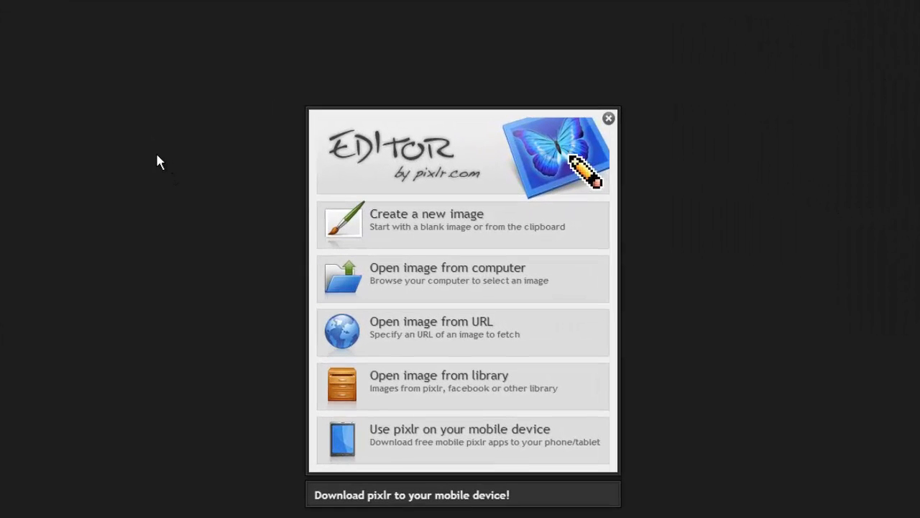
Step: Create a new blank image named "canvas", 540 pixels wide and 200 pixels high
left_click(360, 222)
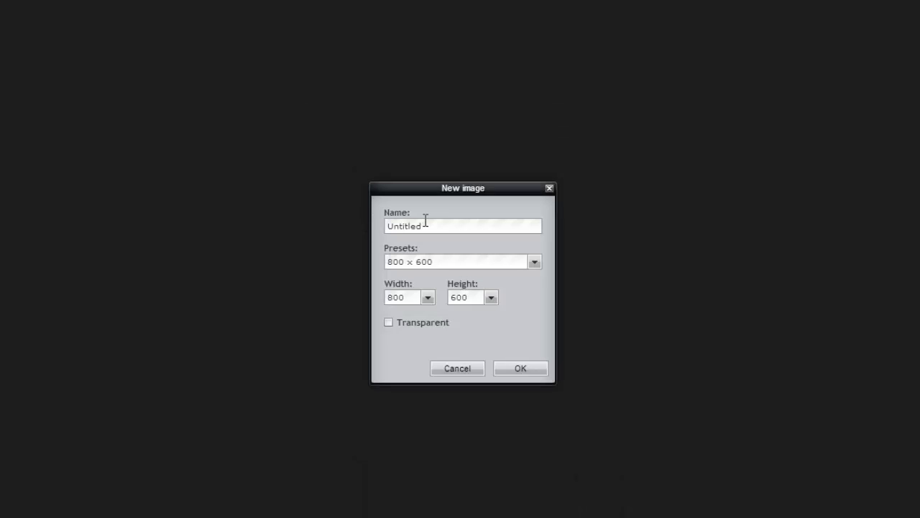
left_click_drag(425, 224, 381, 221)
type("canvas")
left_click_drag(407, 297, 361, 294)
type("540")
left_click_drag(474, 298, 394, 291)
type("200")
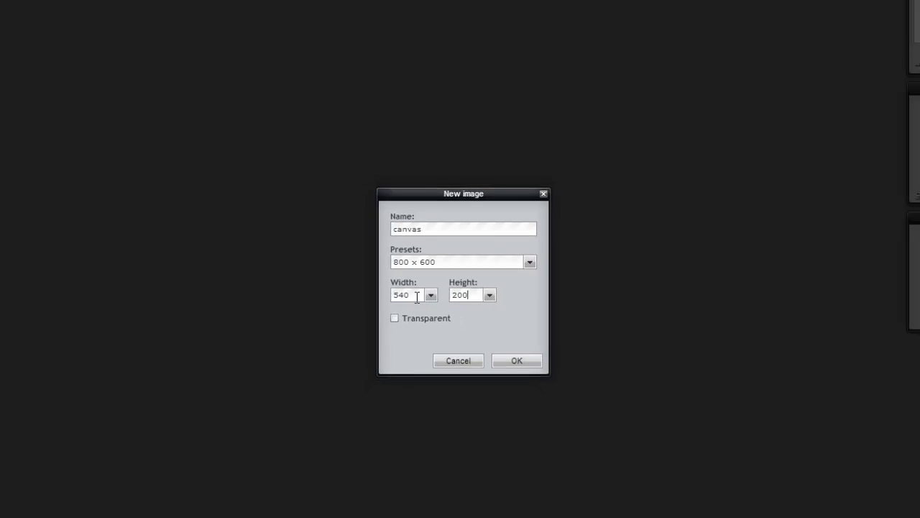
left_click(518, 368)
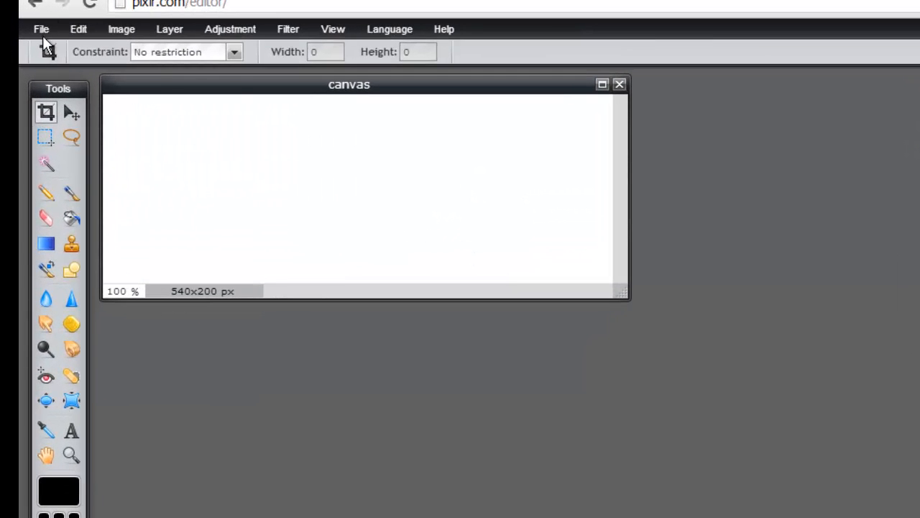
Step: Open the photo 1a from the Images Files folder
left_click(41, 29)
left_click(51, 66)
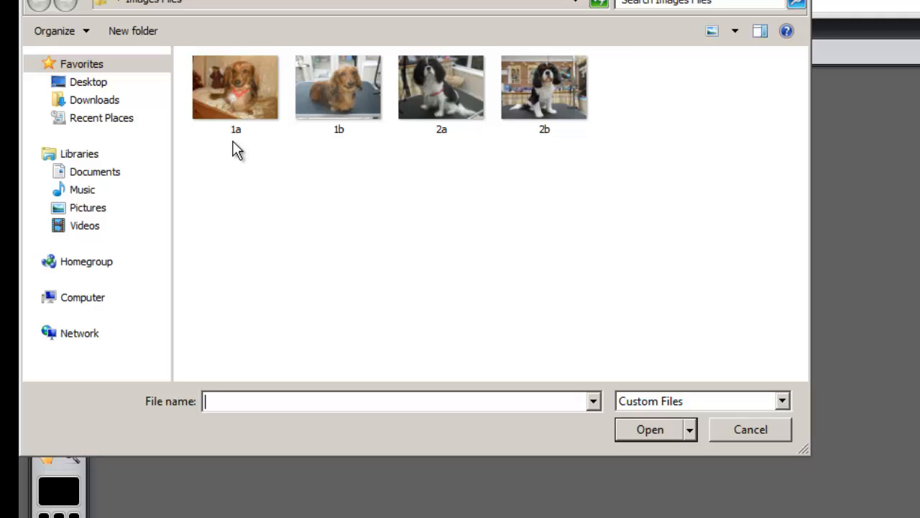
left_click(238, 107)
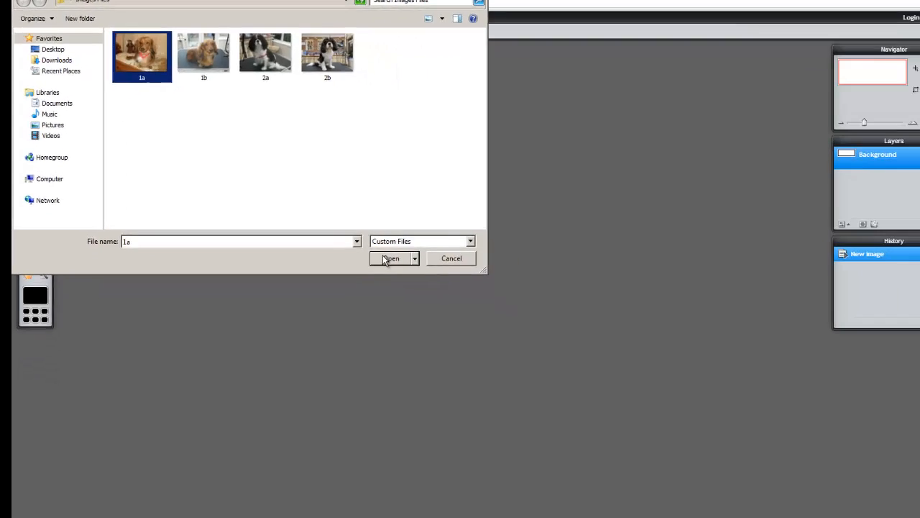
left_click(650, 429)
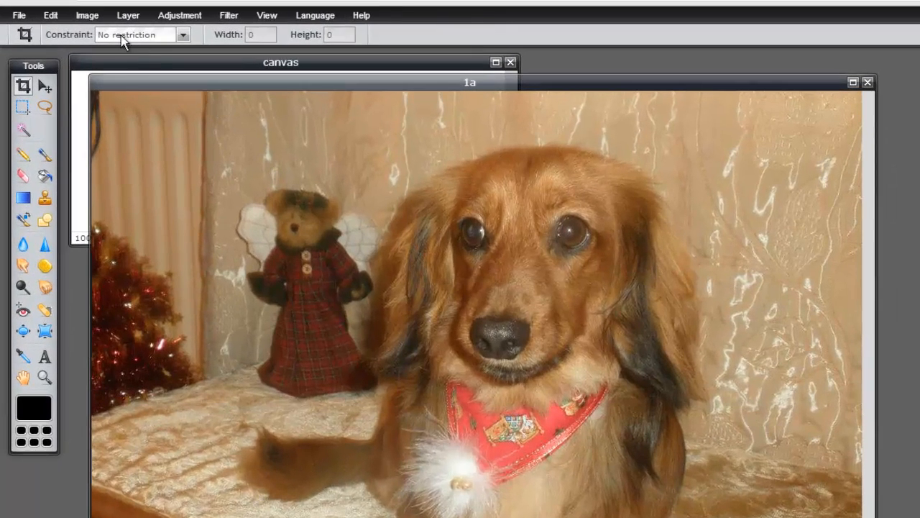
Step: Resize the 1a photo to a width of 280 pixels with proportions constrained
left_click(59, 10)
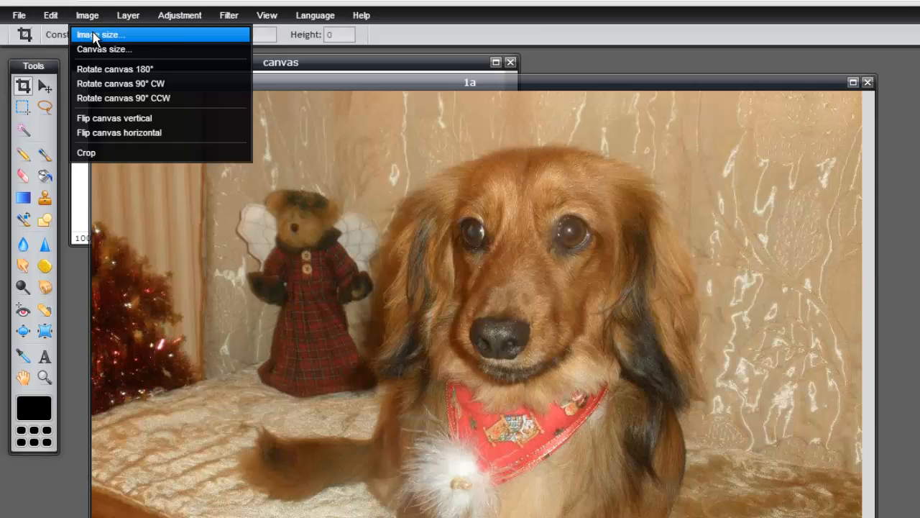
left_click(92, 32)
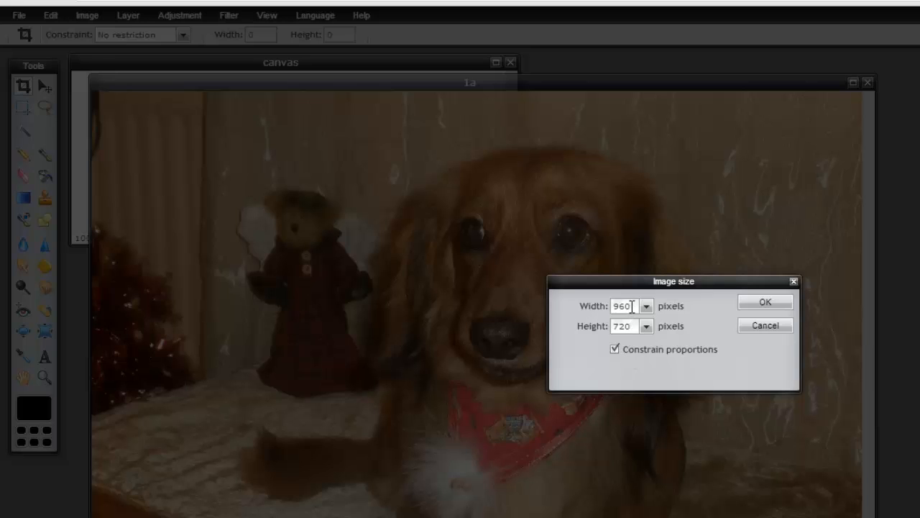
left_click_drag(627, 307, 600, 311)
type("280")
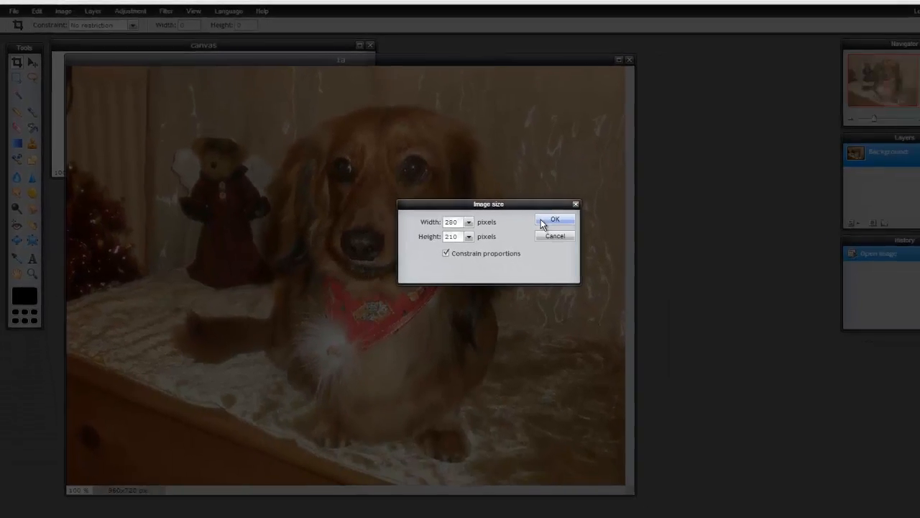
left_click(765, 302)
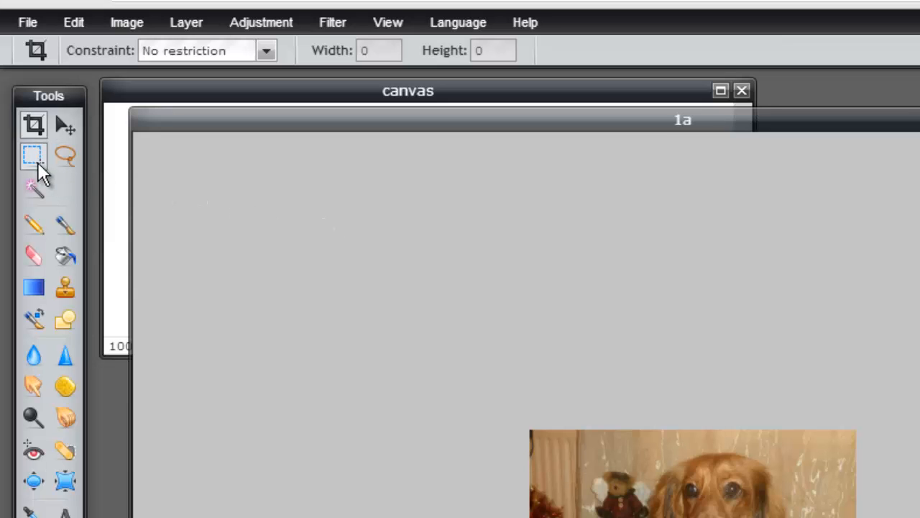
Step: Select the whole 1a photo with the Marquee tool and copy and paste it into the canvas image
left_click(35, 158)
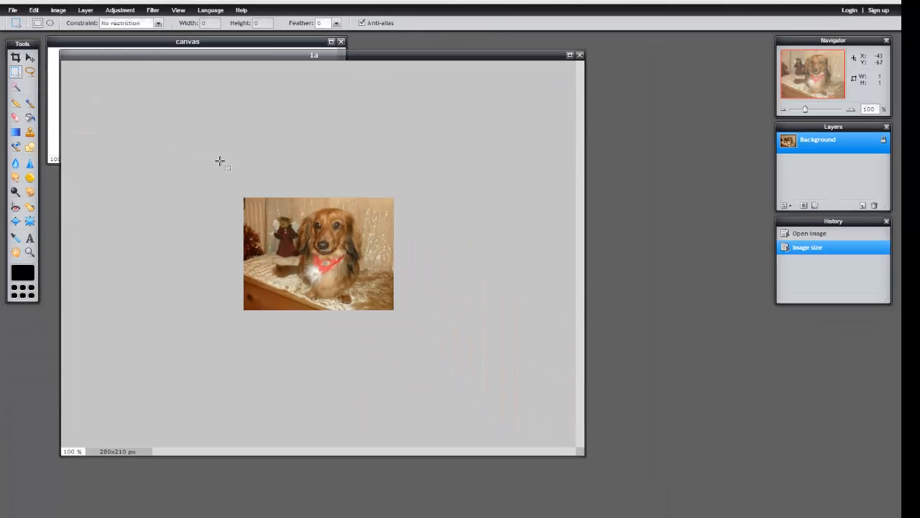
left_click_drag(219, 158, 435, 343)
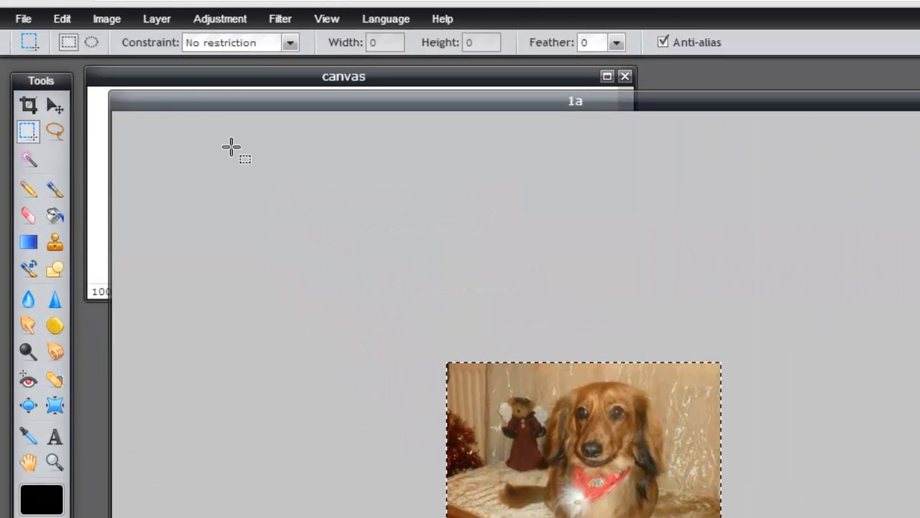
left_click(66, 17)
left_click(80, 101)
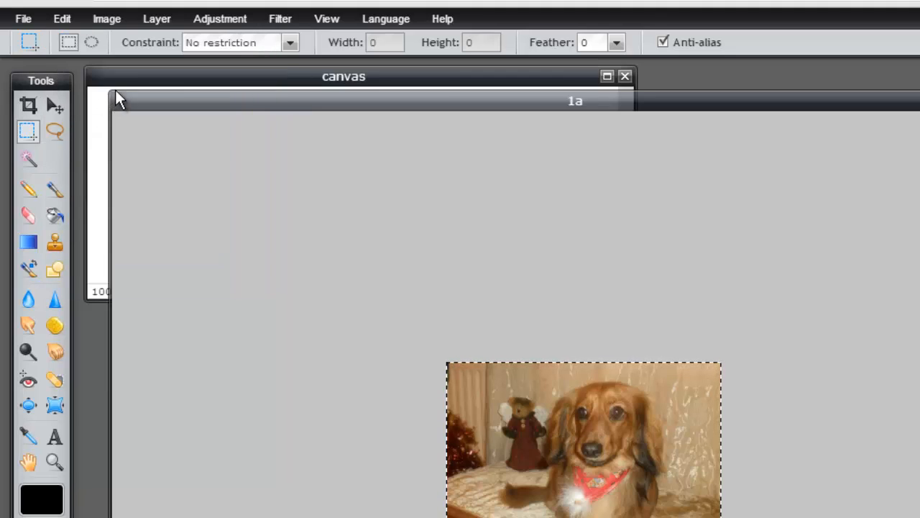
left_click(166, 76)
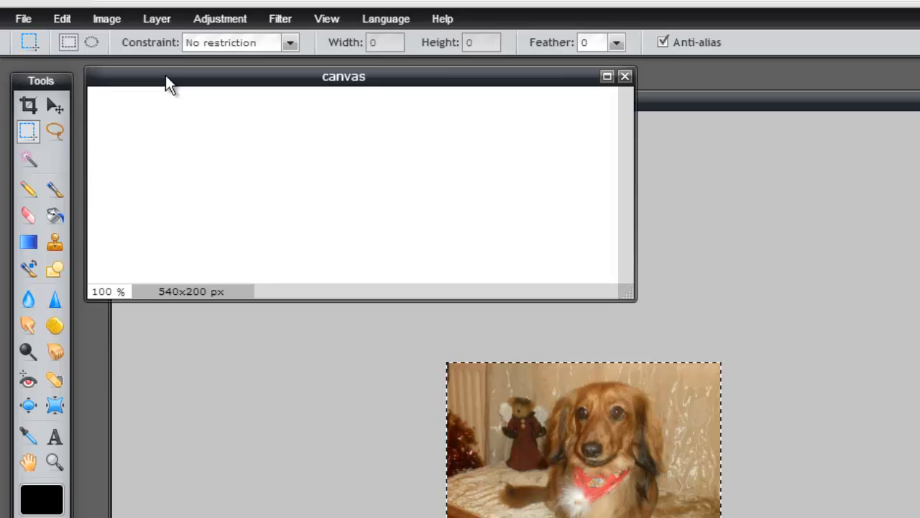
left_click(62, 20)
left_click(82, 137)
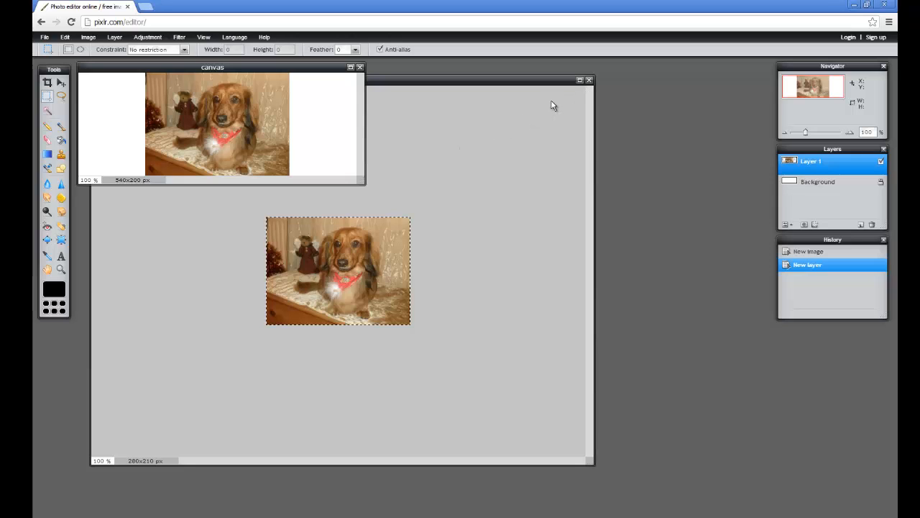
Step: Close the 1a photo without saving it and open the photo 1b from the Images Files folder
left_click(589, 80)
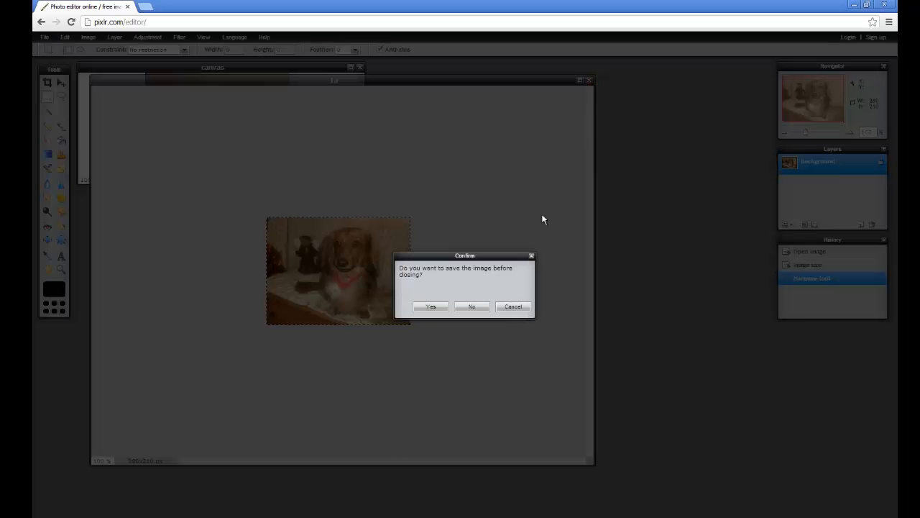
left_click(481, 308)
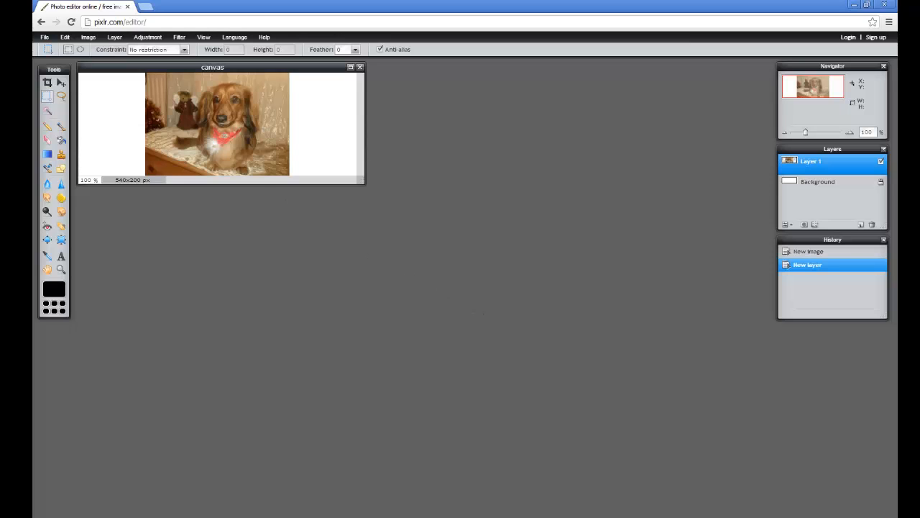
left_click(45, 38)
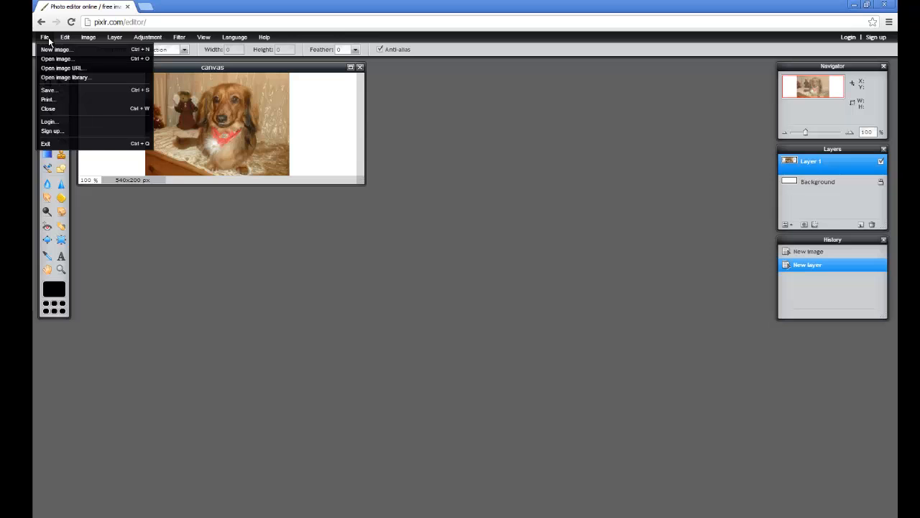
left_click(56, 60)
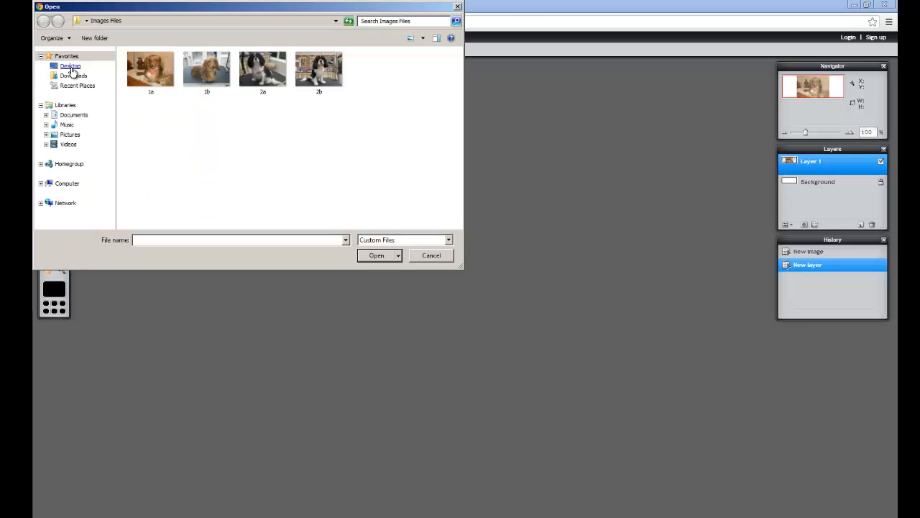
left_click(206, 78)
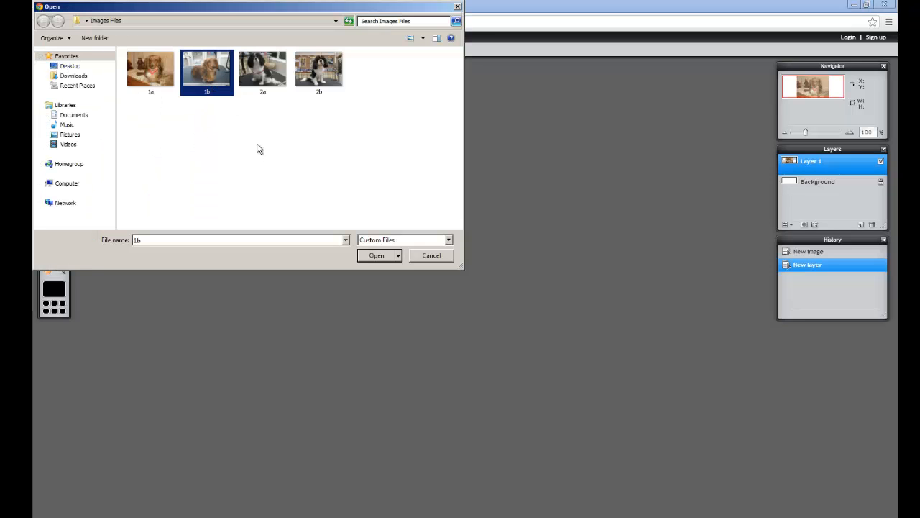
left_click(377, 256)
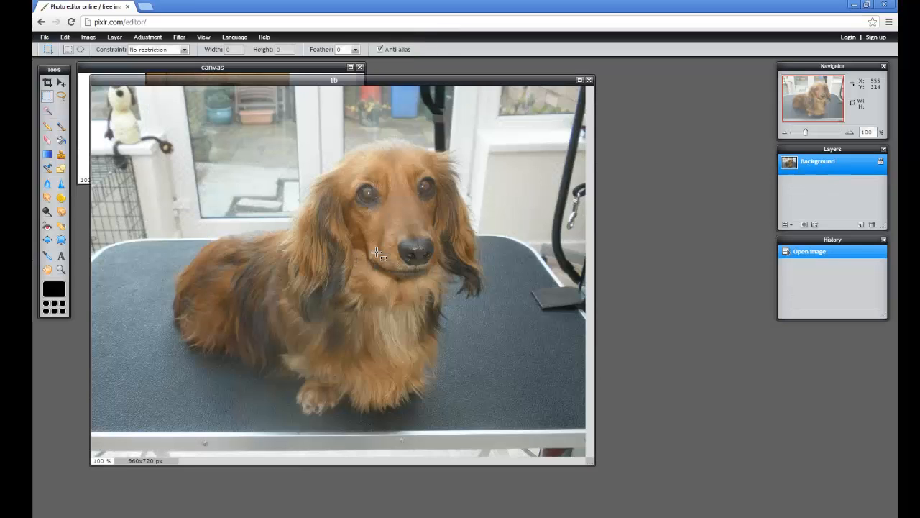
Step: Resize the 1b photo to a width of 280 pixels with proportions constrained
left_click(90, 41)
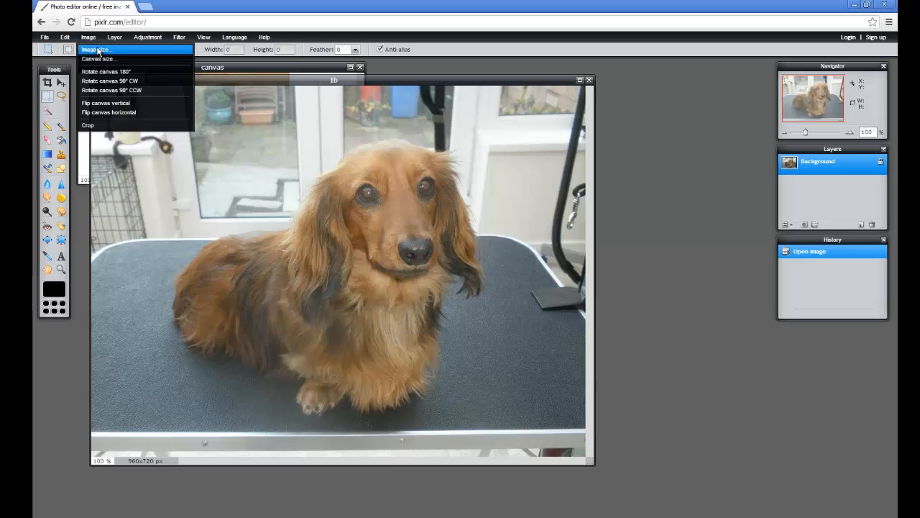
left_click(97, 47)
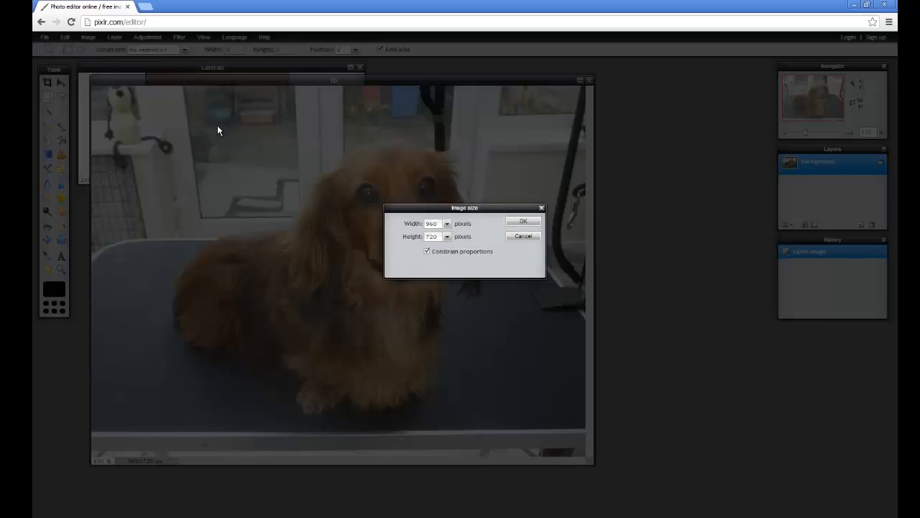
left_click_drag(438, 225, 414, 226)
type("280")
left_click(518, 223)
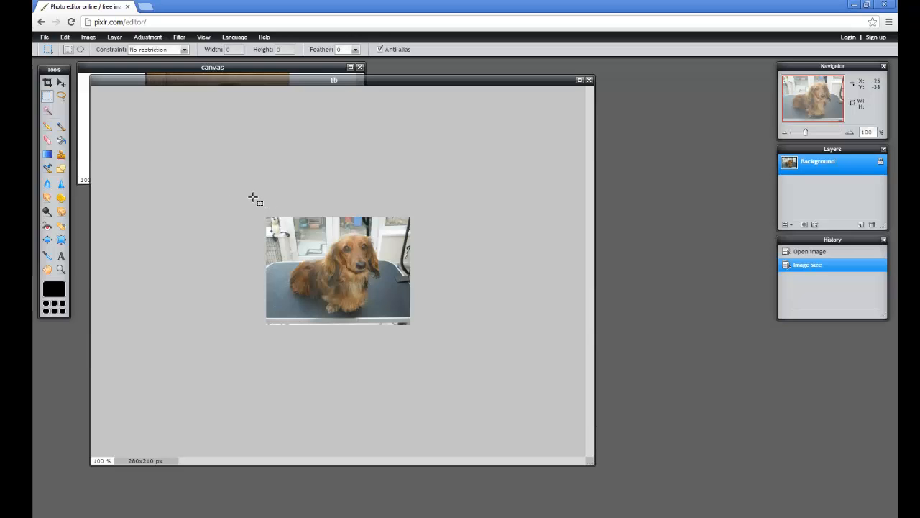
Step: Select the whole 1b photo with the Marquee tool and copy and paste it into the canvas image
left_click_drag(267, 217, 410, 324)
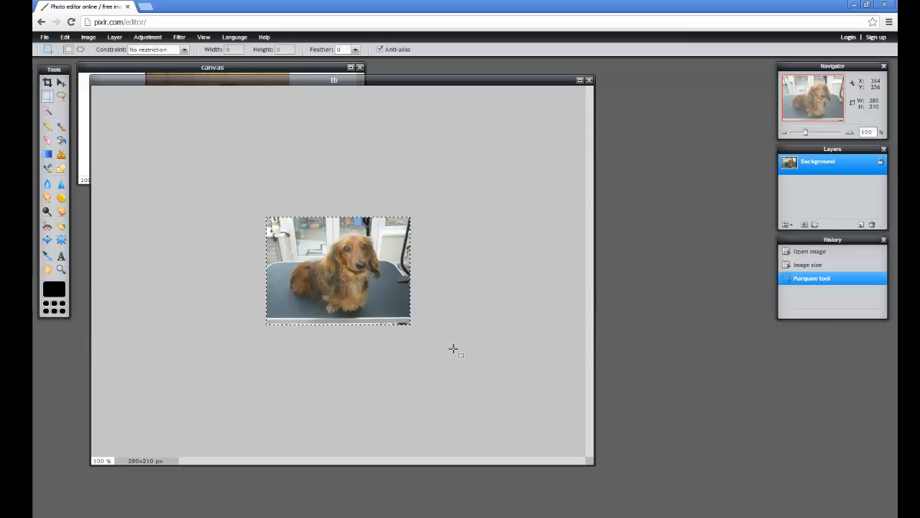
left_click(65, 36)
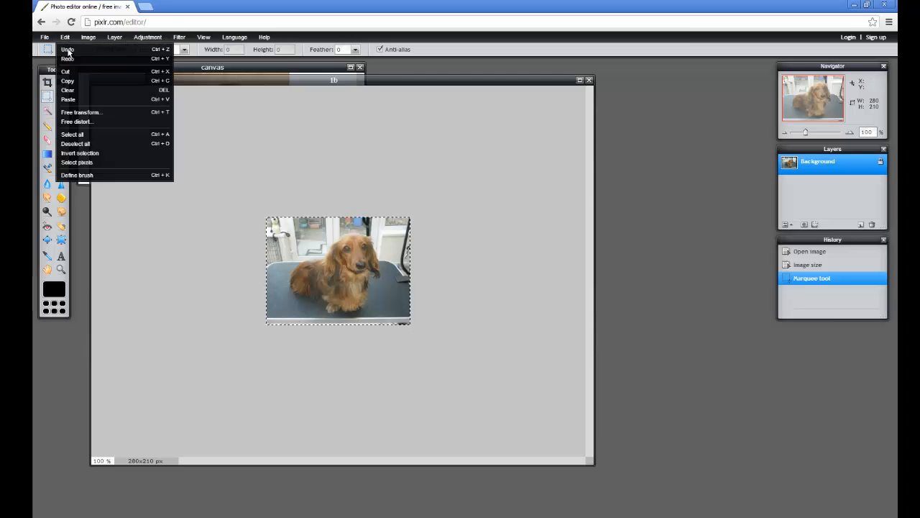
left_click(70, 81)
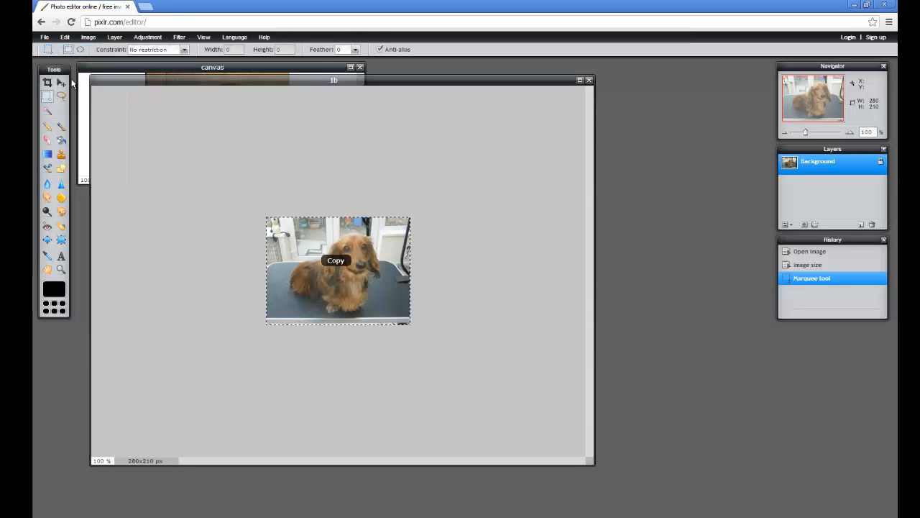
left_click(98, 69)
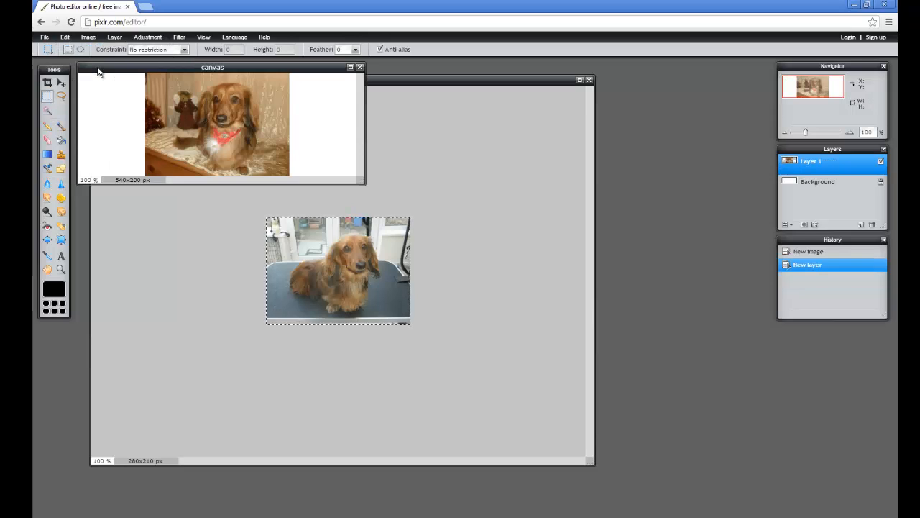
left_click(65, 37)
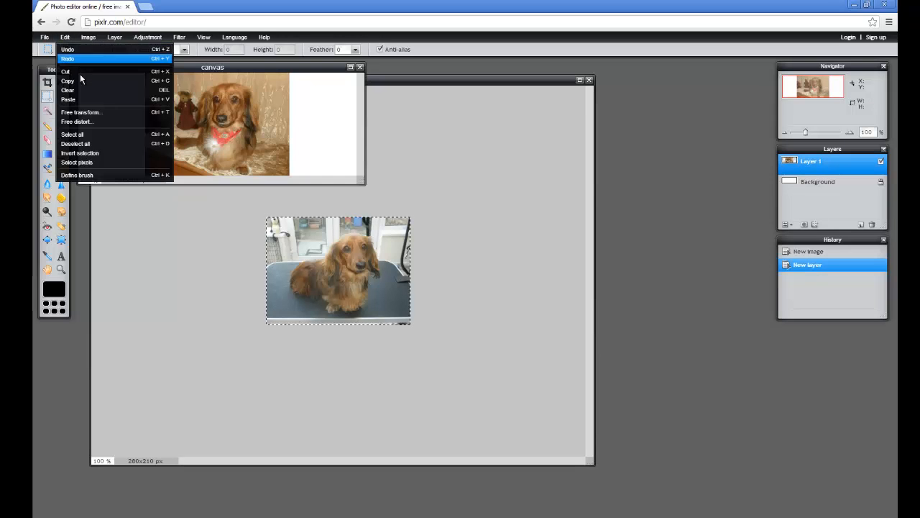
left_click(81, 102)
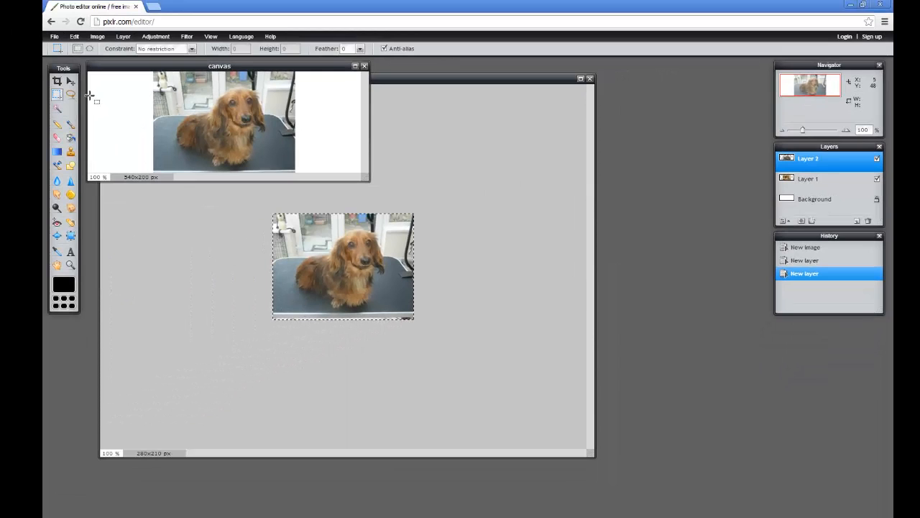
Step: Close the 1b photo without saving it and enlarge the canvas window so the whole 540 x 200 px image fits inside
left_click(589, 79)
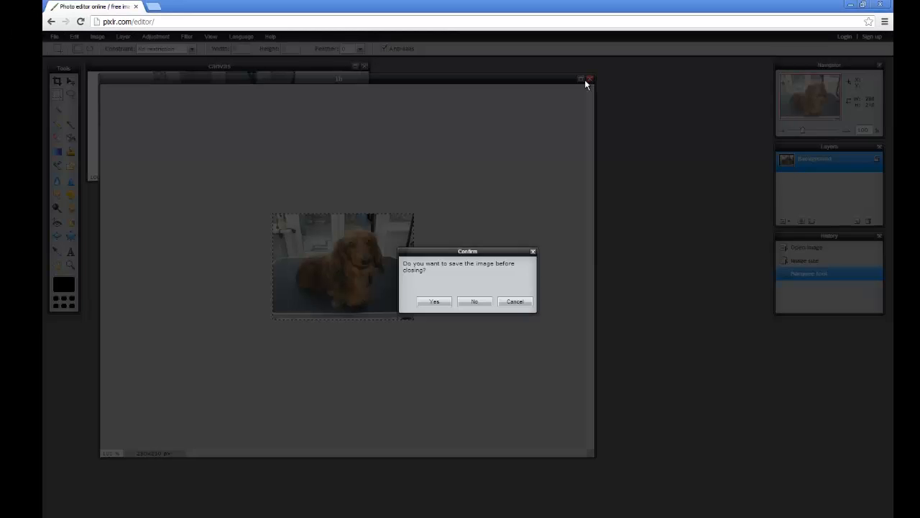
left_click(481, 302)
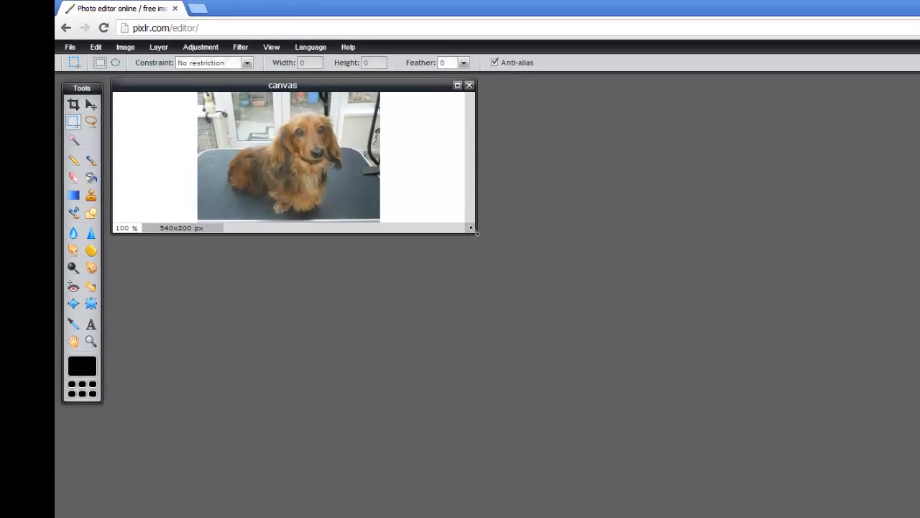
left_click_drag(473, 230, 624, 336)
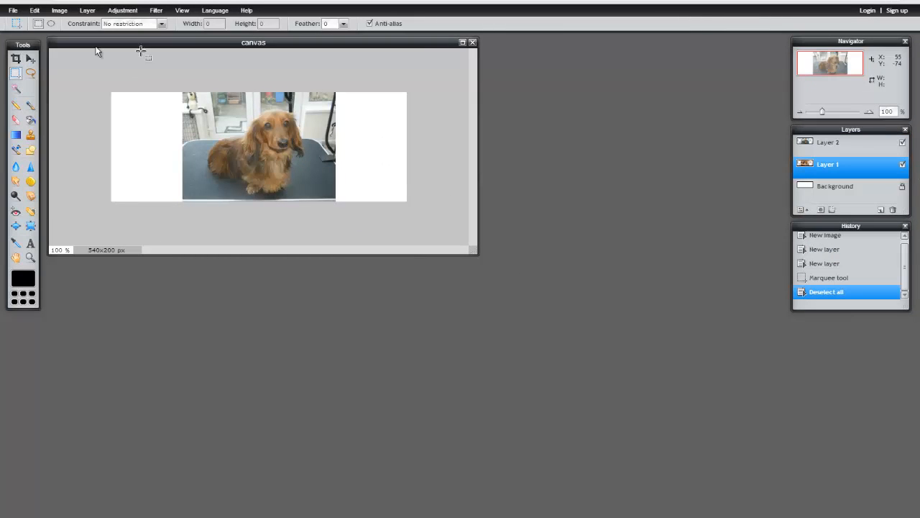
Step: Move the Layer 1 photo to the right half of the canvas and the Layer 2 photo to the left half
left_click(30, 59)
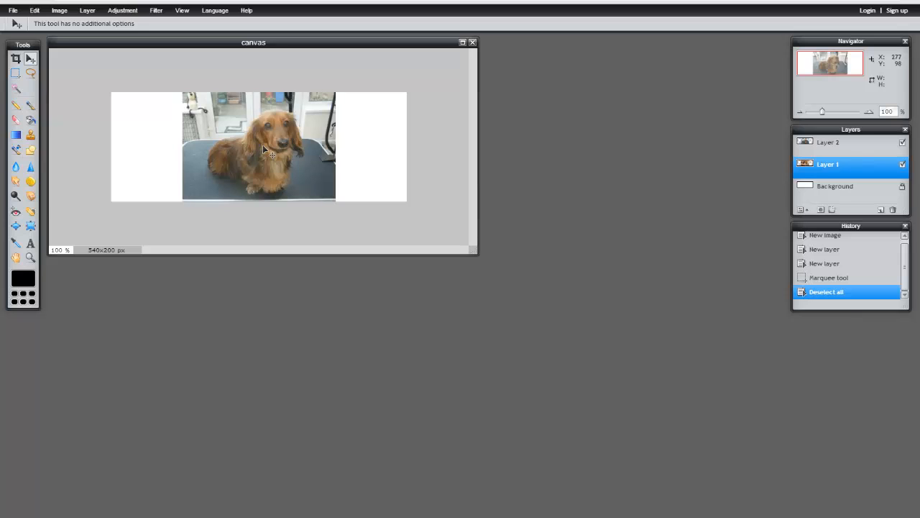
left_click_drag(265, 150, 345, 154)
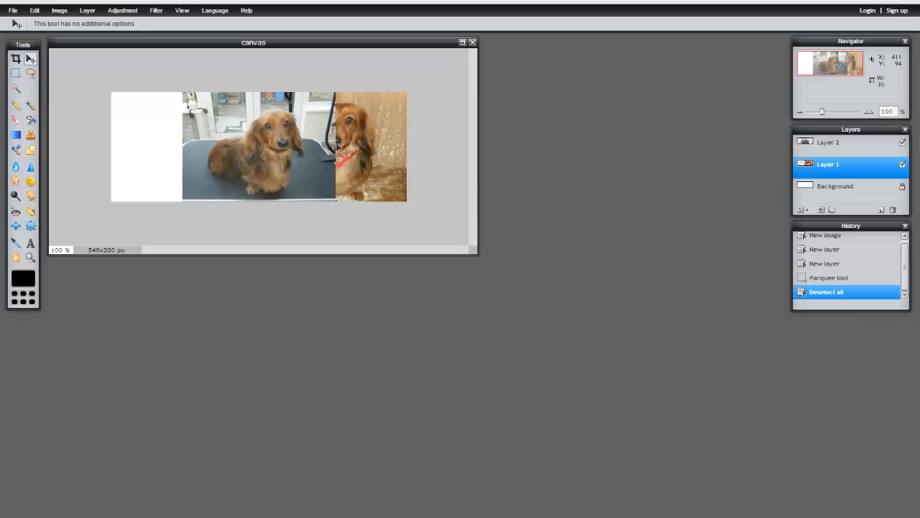
left_click(831, 148)
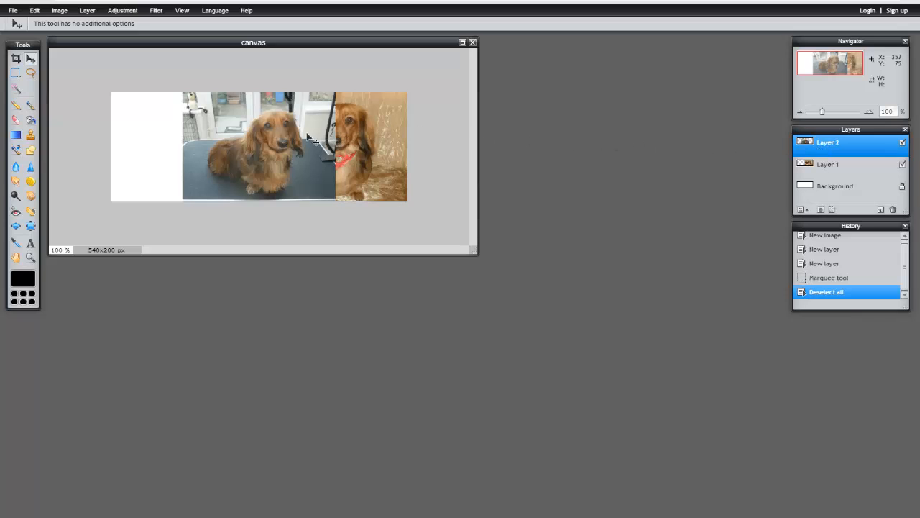
left_click_drag(286, 137, 202, 136)
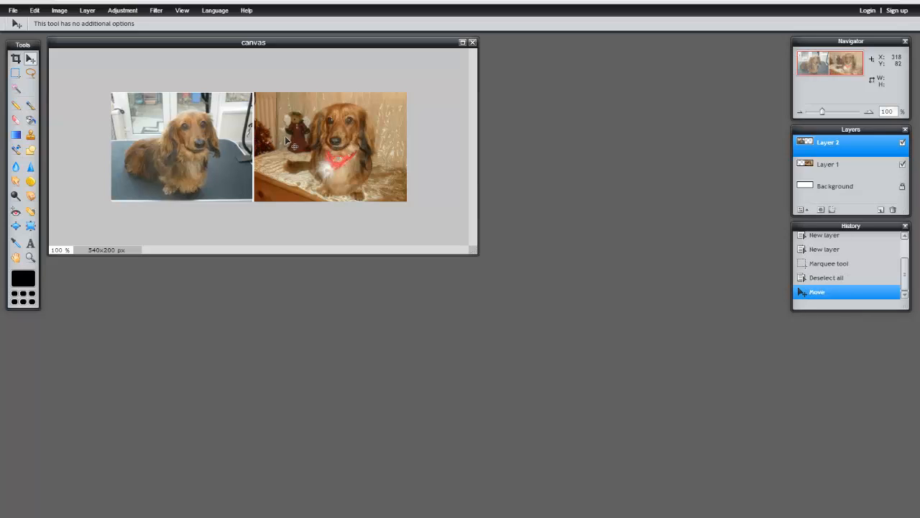
left_click_drag(286, 136, 285, 136)
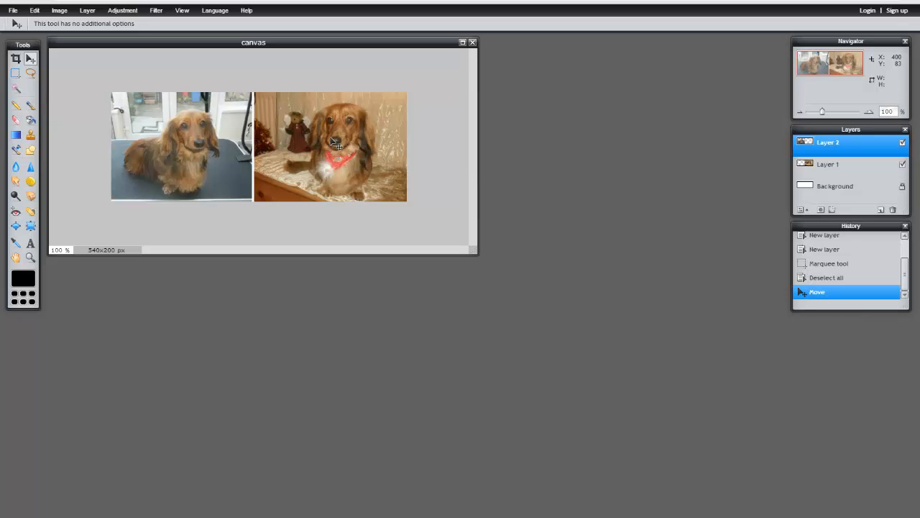
Step: Nudge the Layer 1 and Layer 2 photos slightly to the right, keeping a thin white gap between them
left_click(827, 169)
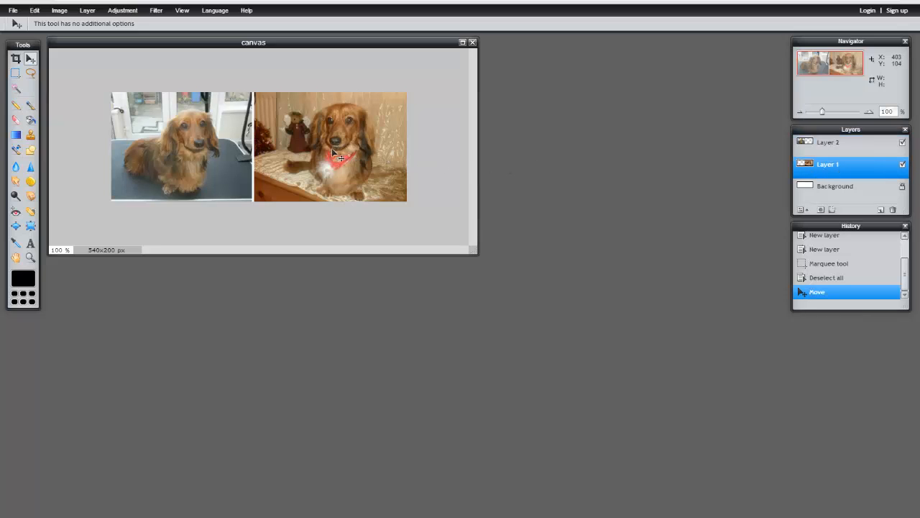
left_click_drag(331, 148, 333, 147)
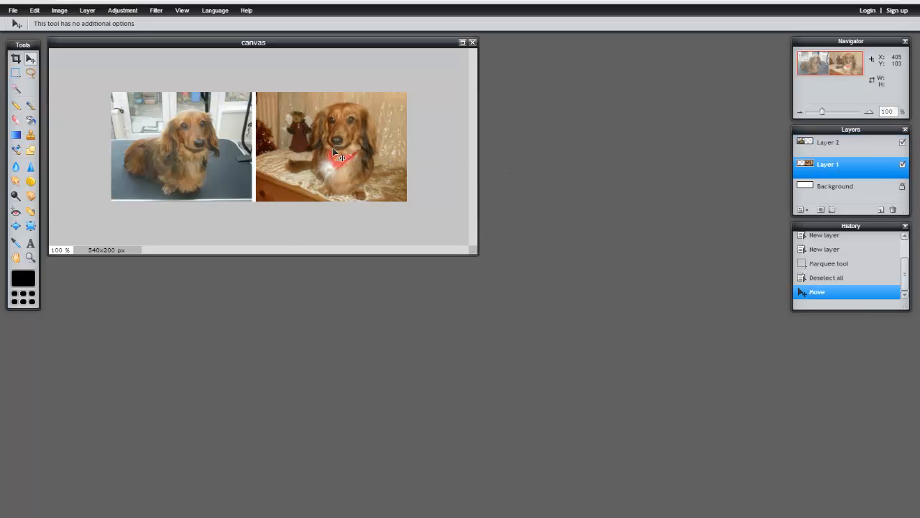
left_click(334, 149)
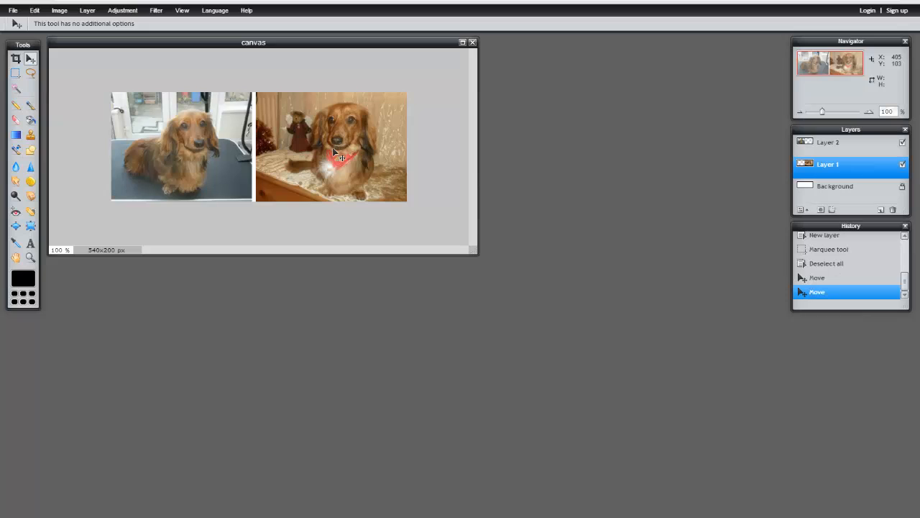
left_click(830, 150)
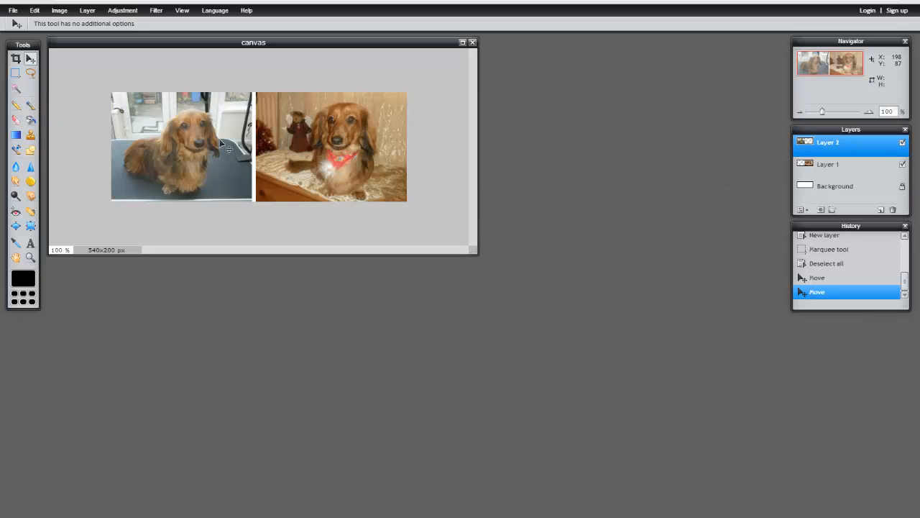
left_click_drag(221, 143, 223, 142)
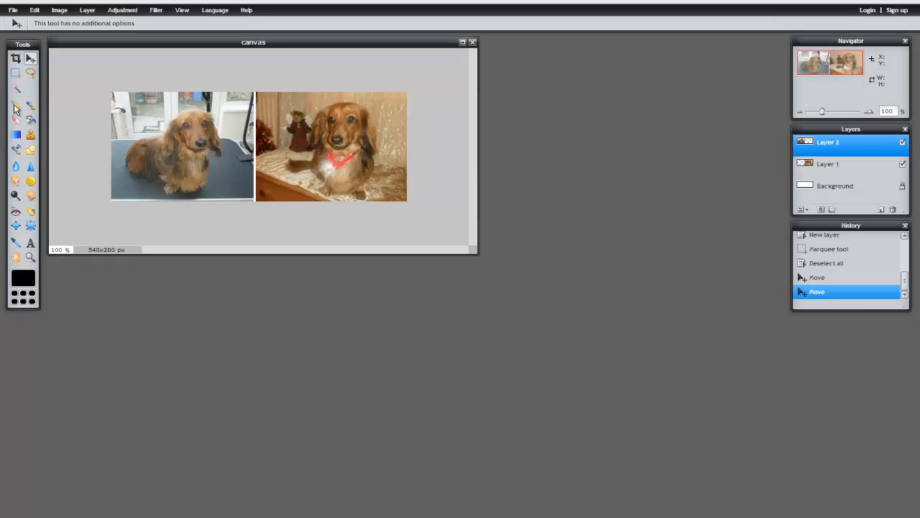
Step: Save the combined image to the computer as a JPEG named barny, beside the original dog photos
left_click(13, 10)
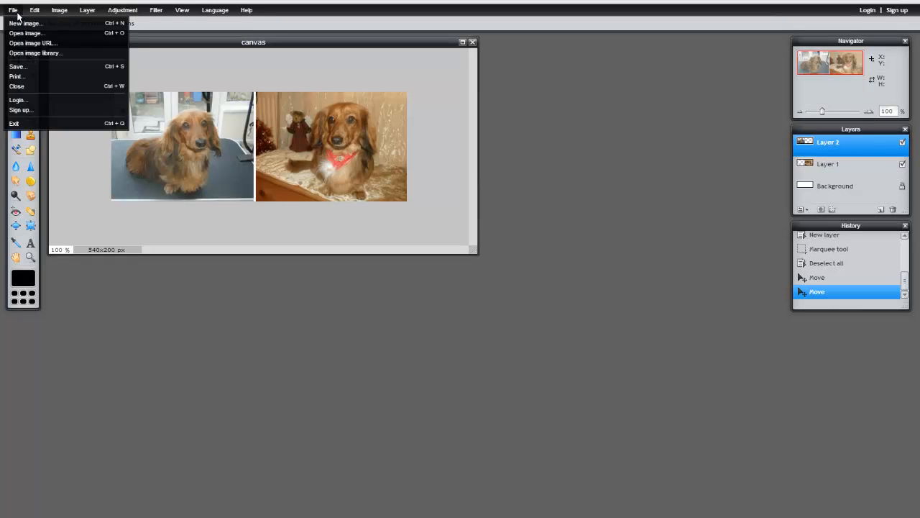
left_click(28, 66)
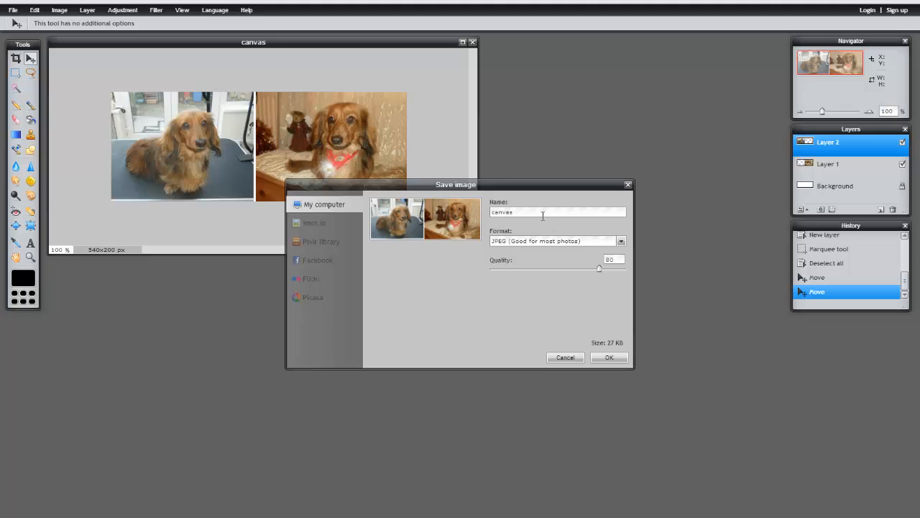
double_click(543, 216)
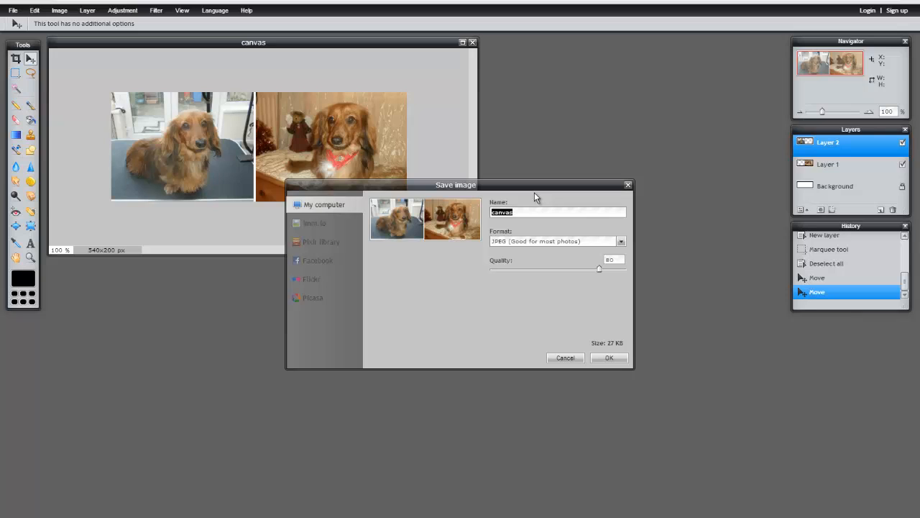
type("barny")
left_click(614, 363)
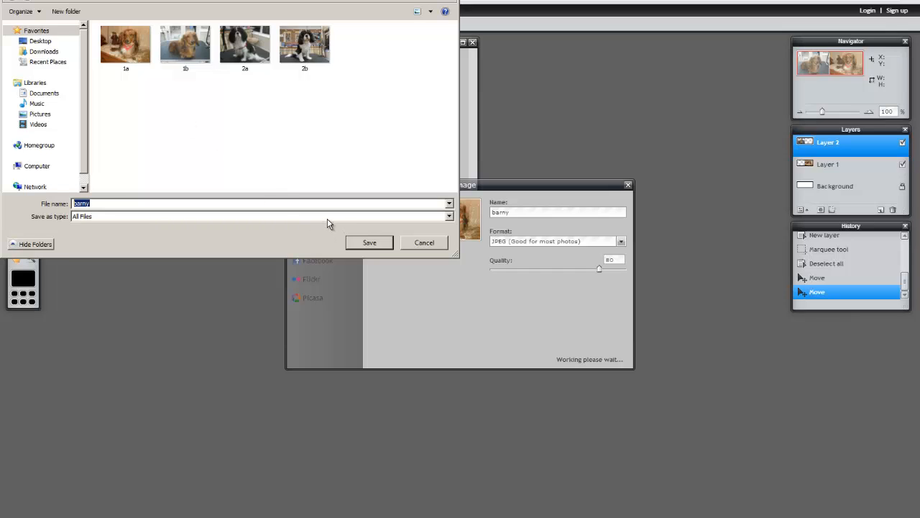
left_click(368, 243)
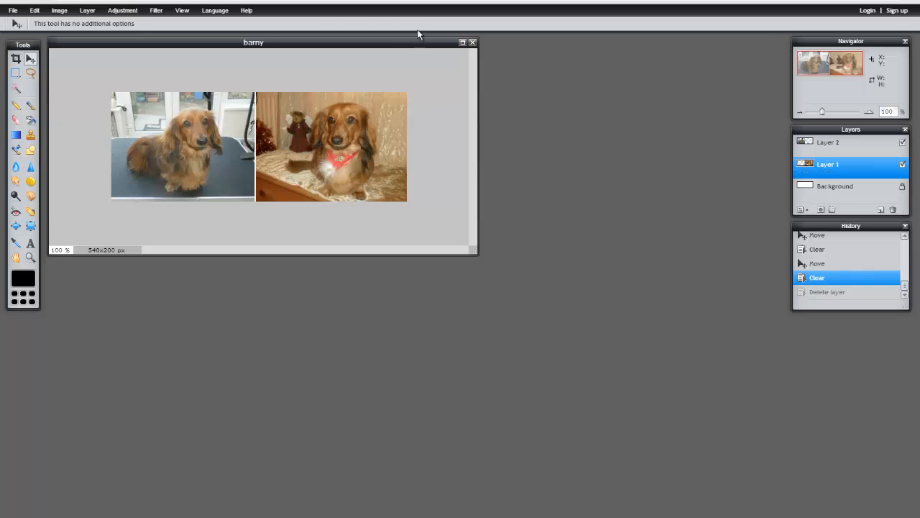
Step: Delete Layer 1 and Layer 2 from the barny image, keeping only the white background
left_click(88, 11)
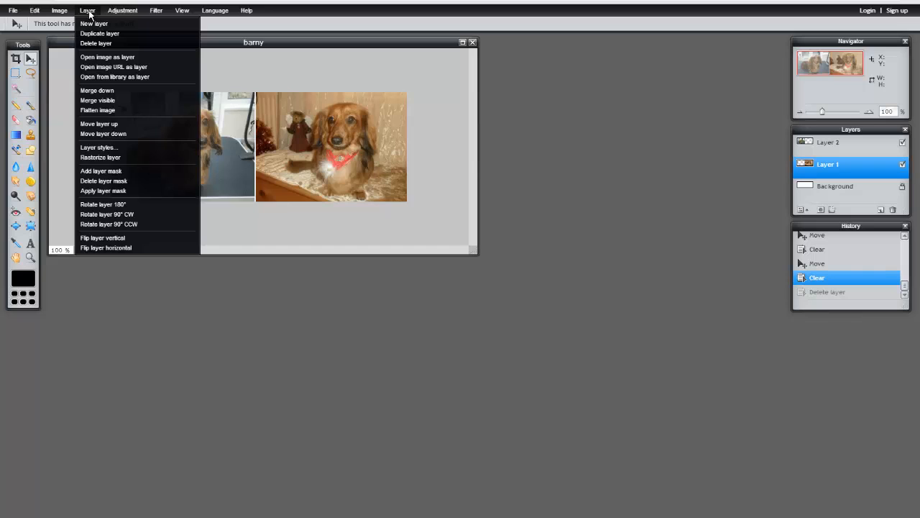
left_click(91, 44)
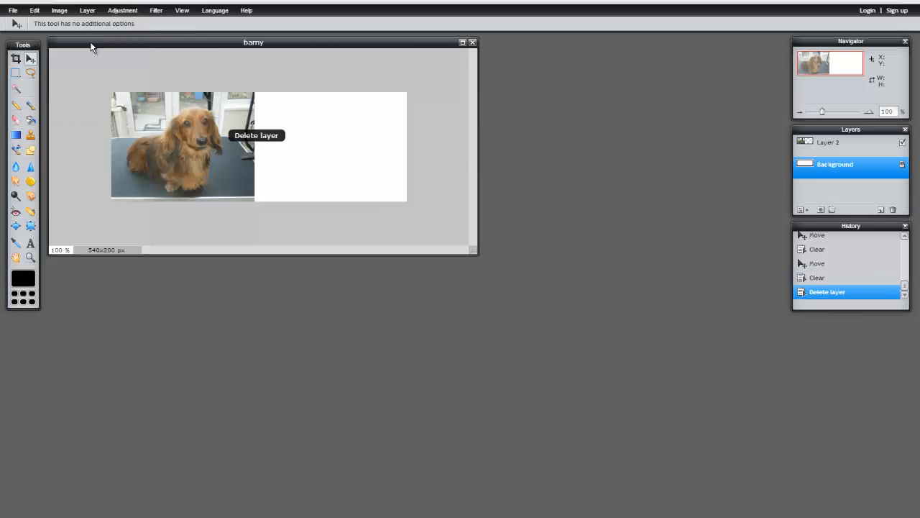
left_click(843, 143)
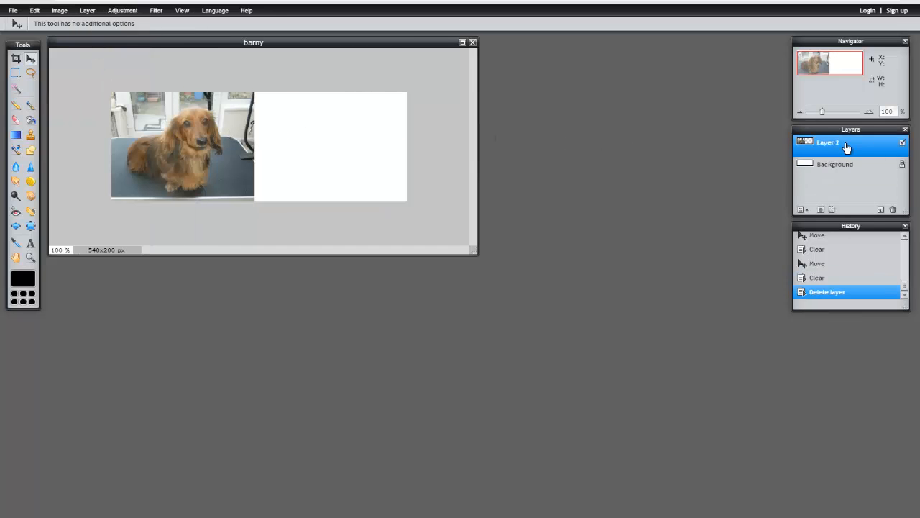
left_click(88, 11)
left_click(97, 43)
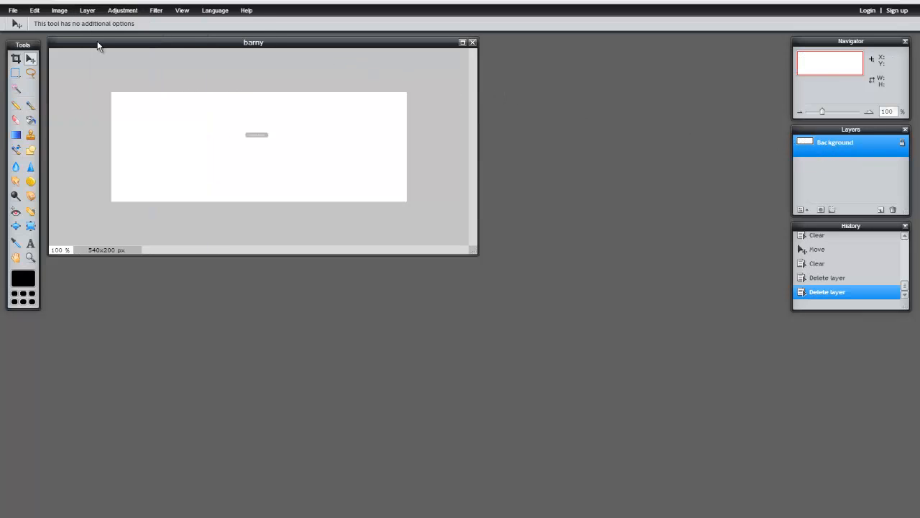